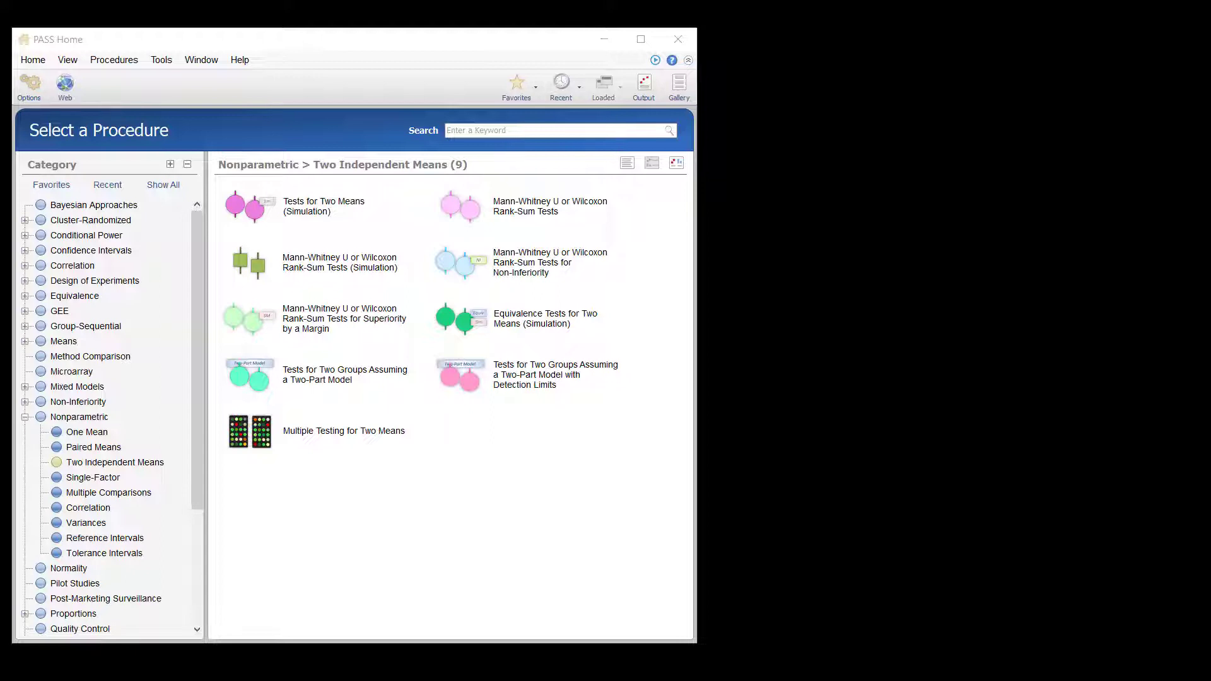
- Open the Mann-Whitney rank-sum simulation procedure to set up the TukeyGH sample-size design
click(335, 263)
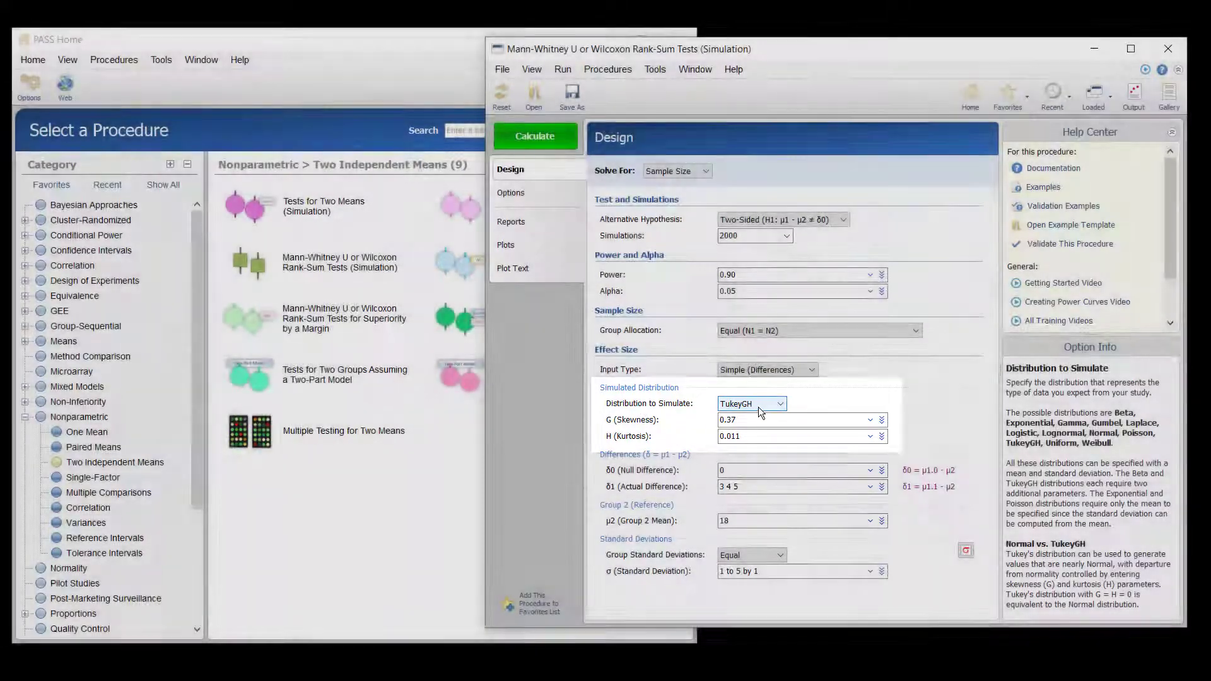
click(758, 407)
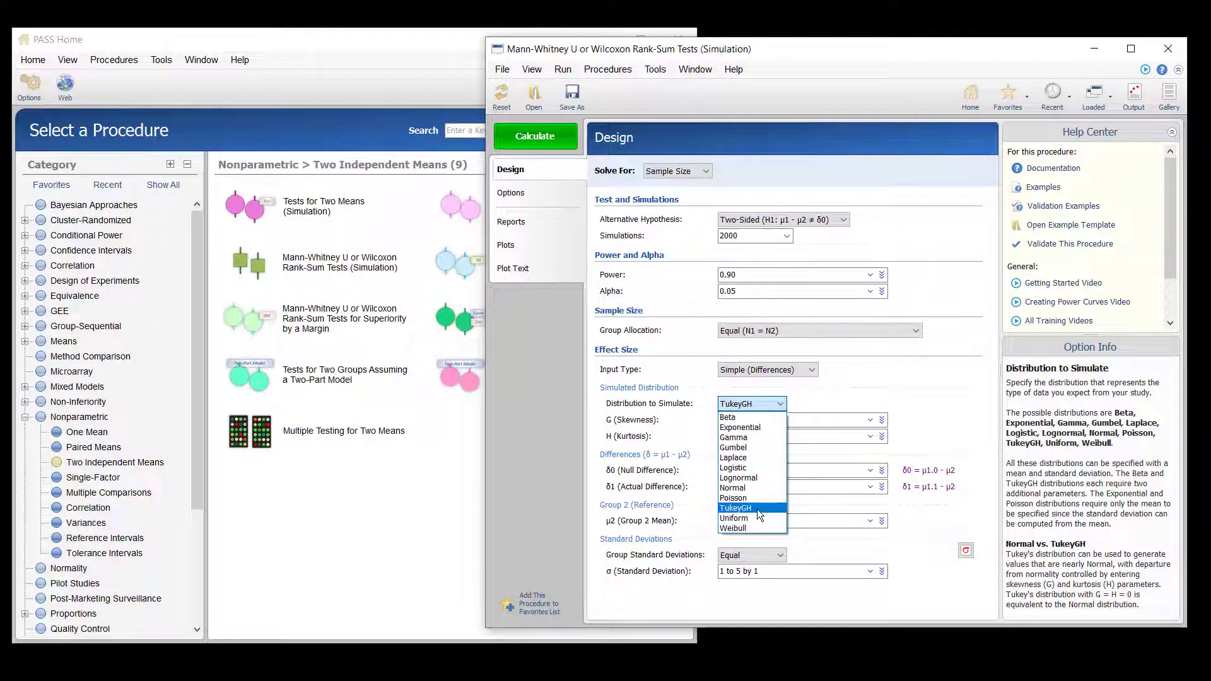
click(756, 509)
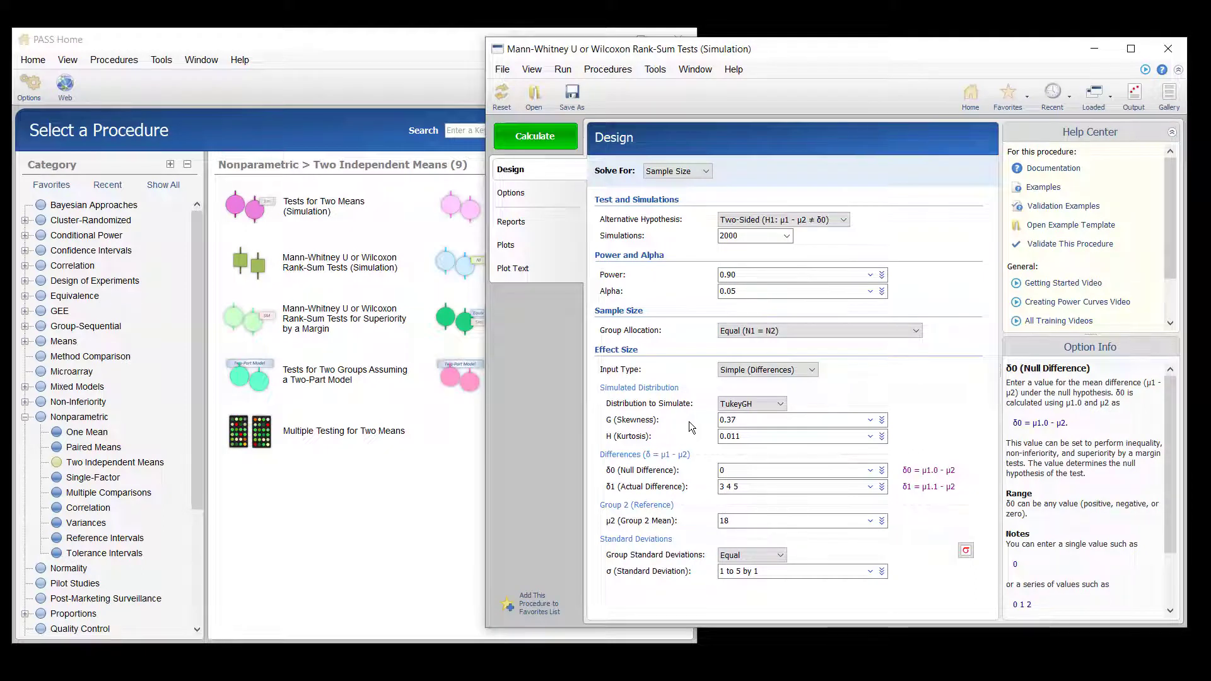
- Run the sample-size simulation and review the report, where N1 ranges from 4 to 47, and the N1-versus-σ chart
click(550, 134)
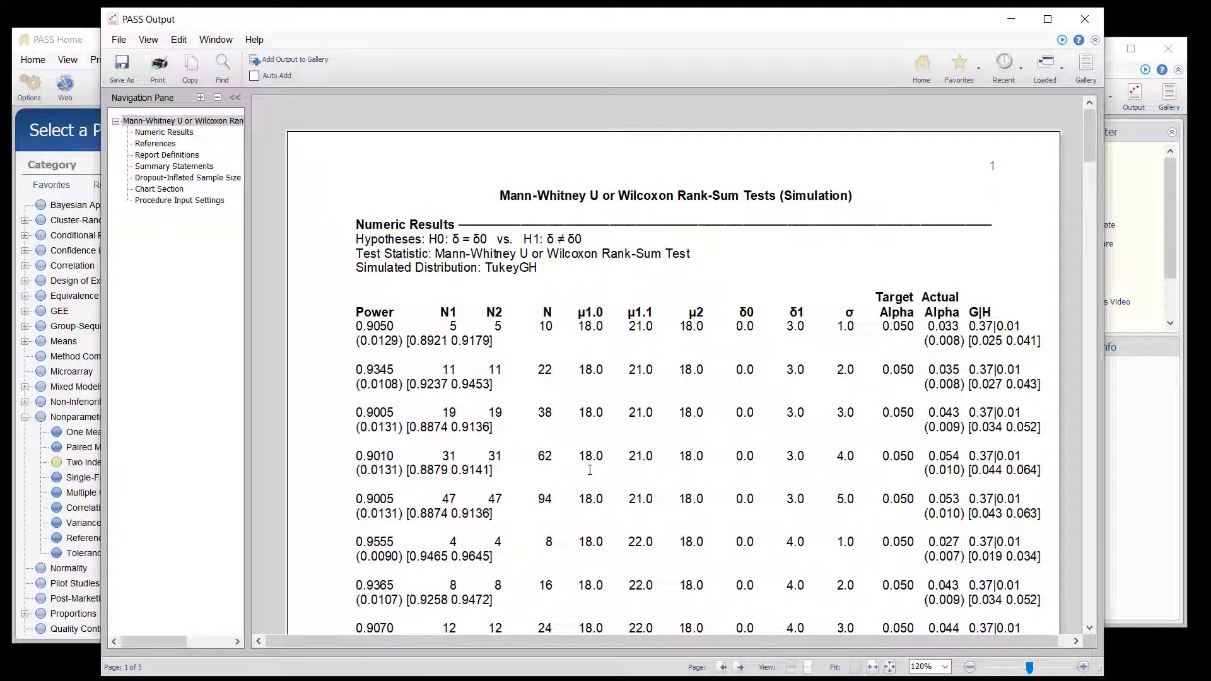
scroll(590, 470, down, 3)
scroll(590, 470, down, 12)
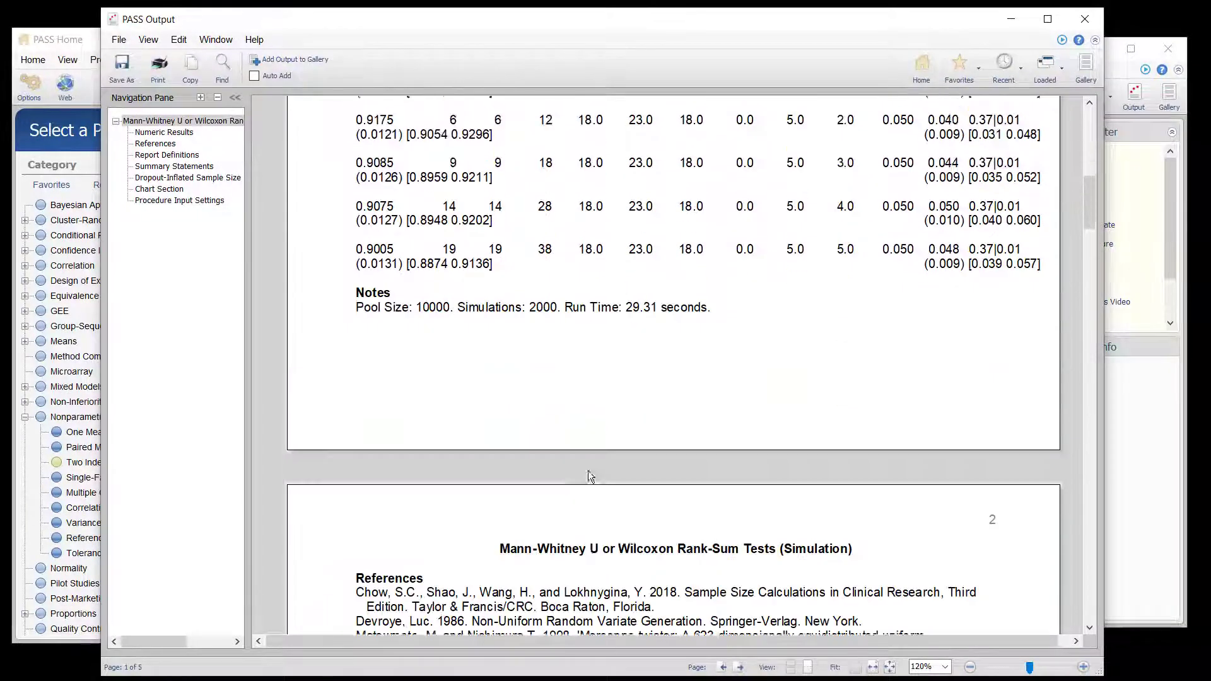
scroll(590, 471, down, 12)
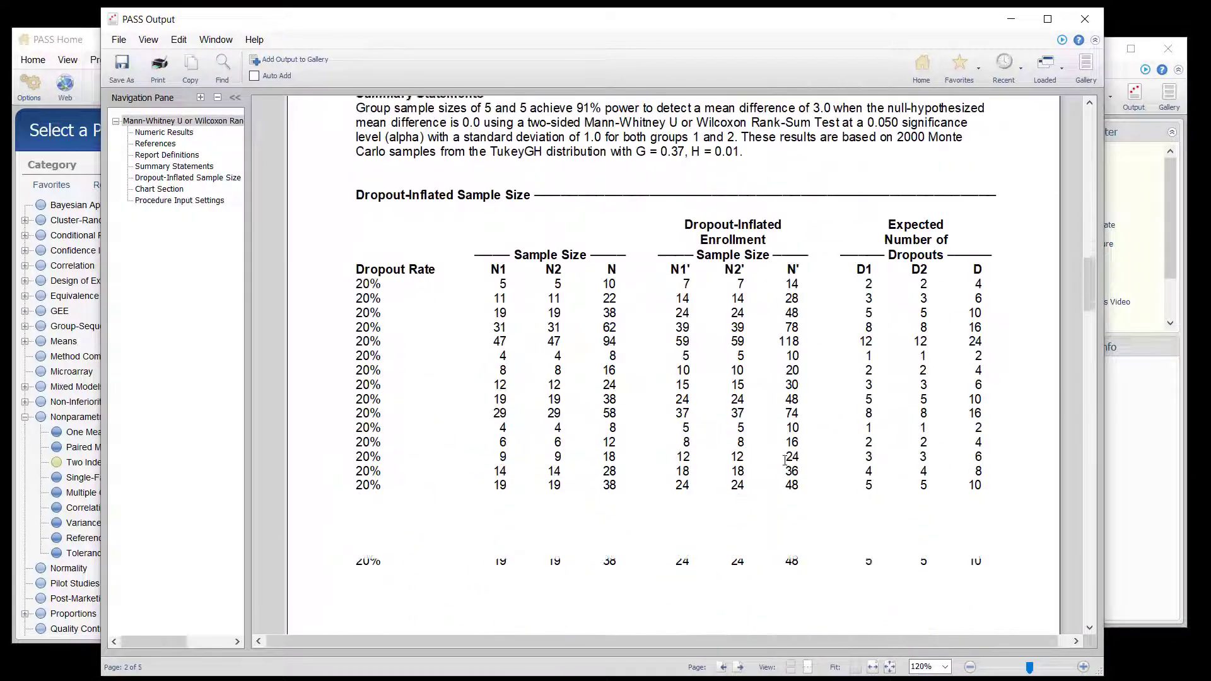
scroll(996, 474, down, 6)
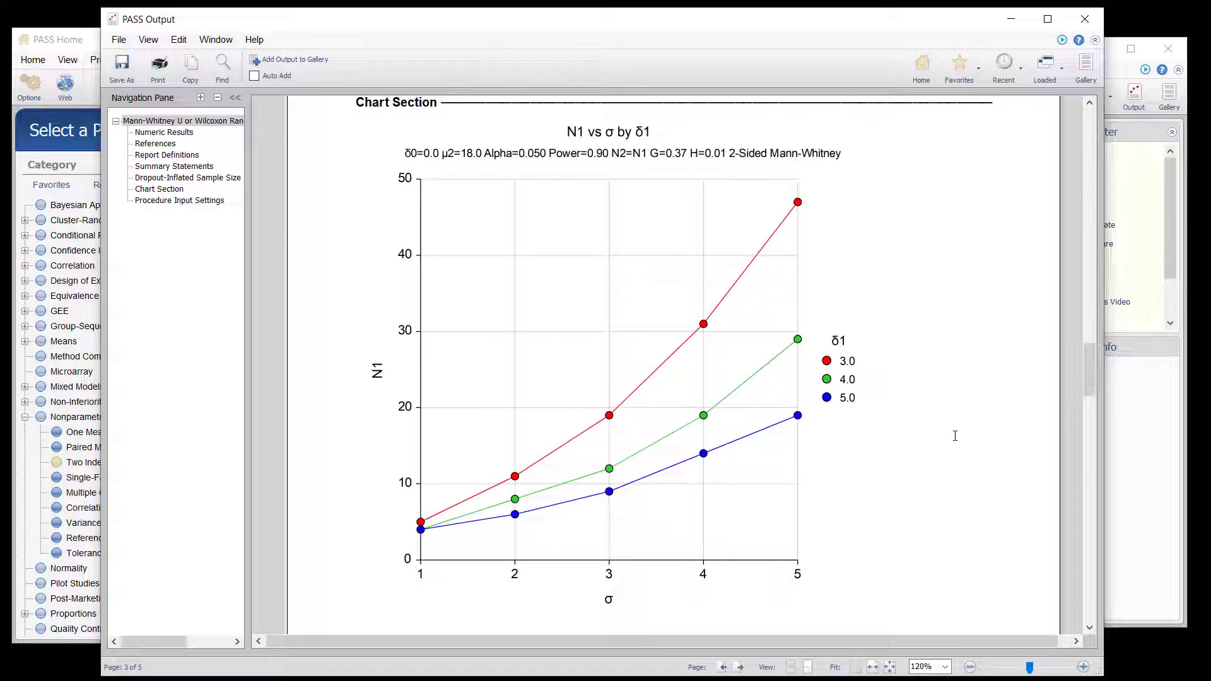
scroll(955, 435, up, 10)
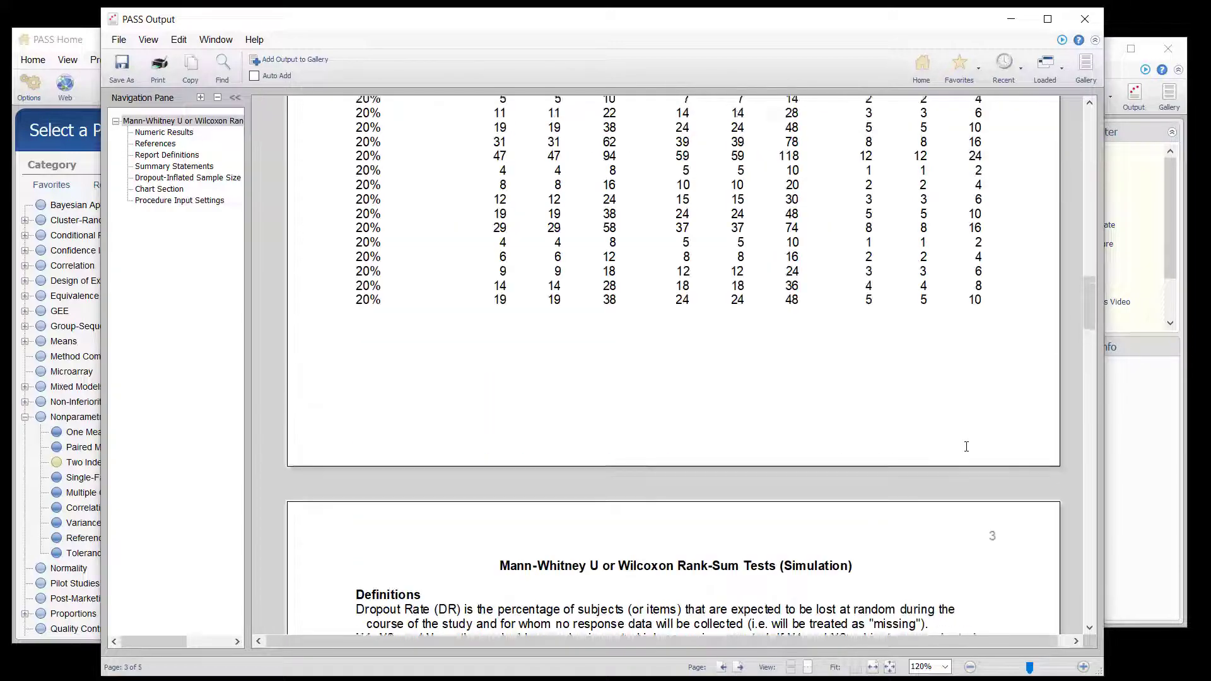
scroll(966, 446, up, 10)
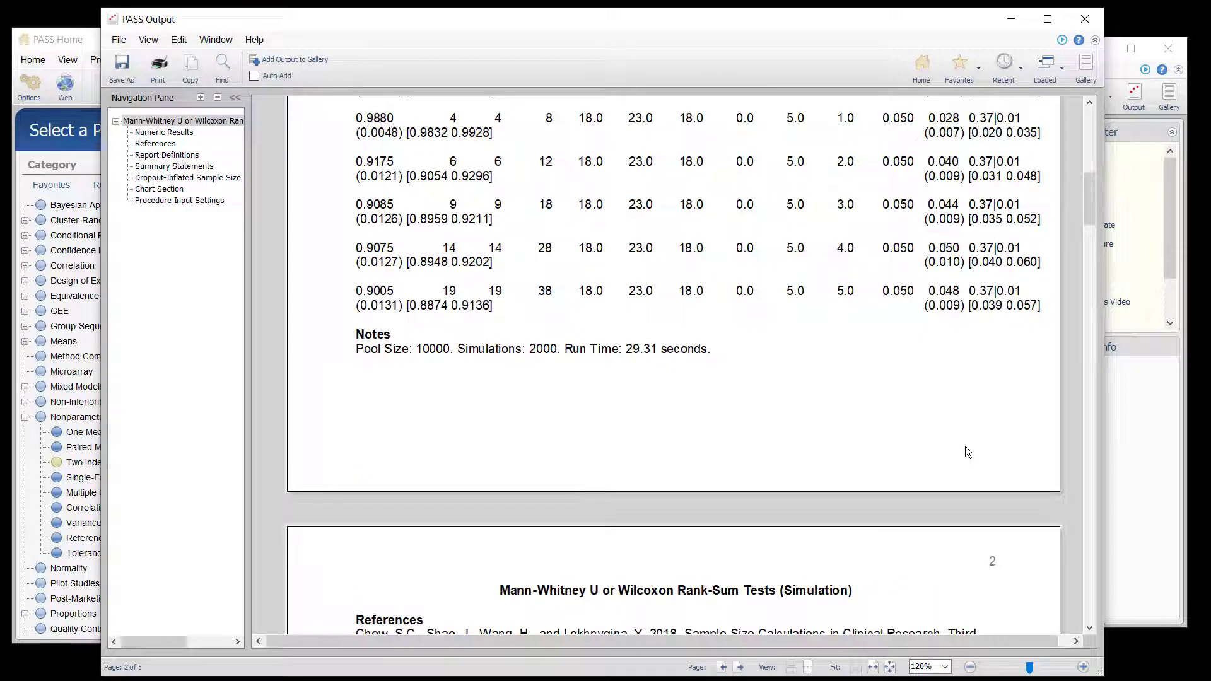
scroll(965, 445, up, 2)
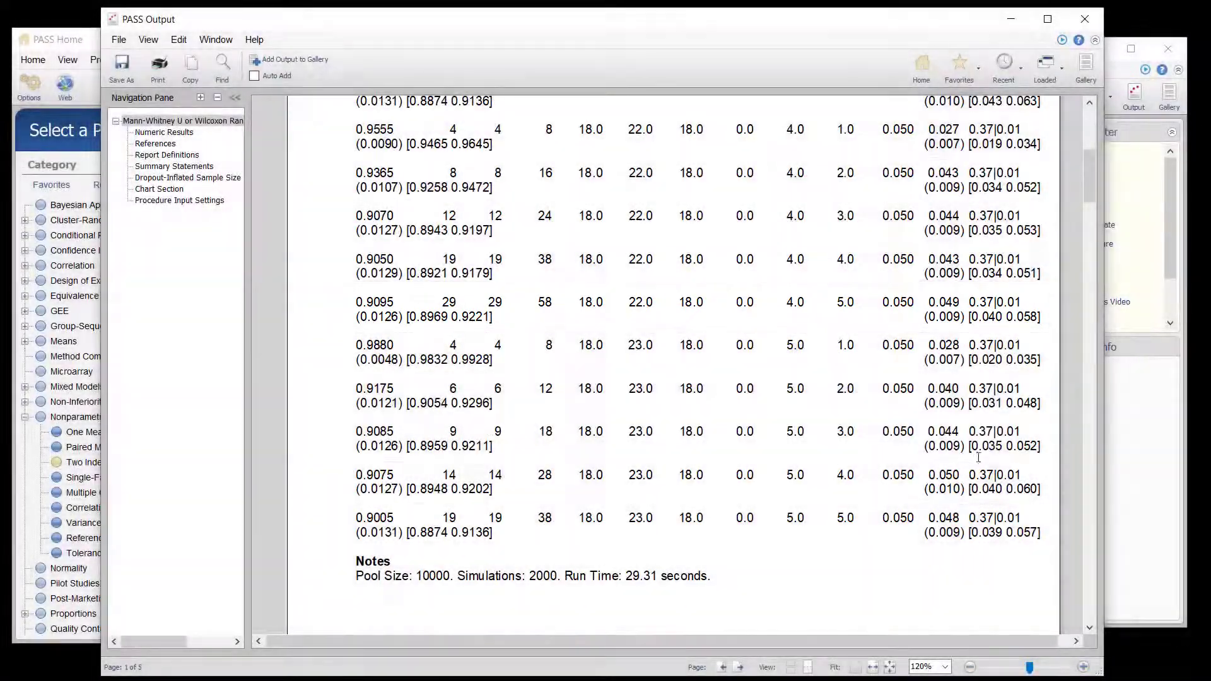
- Solve for power with 29 per group, simulating Normal data with δ1 4 and σ 5
click(1119, 482)
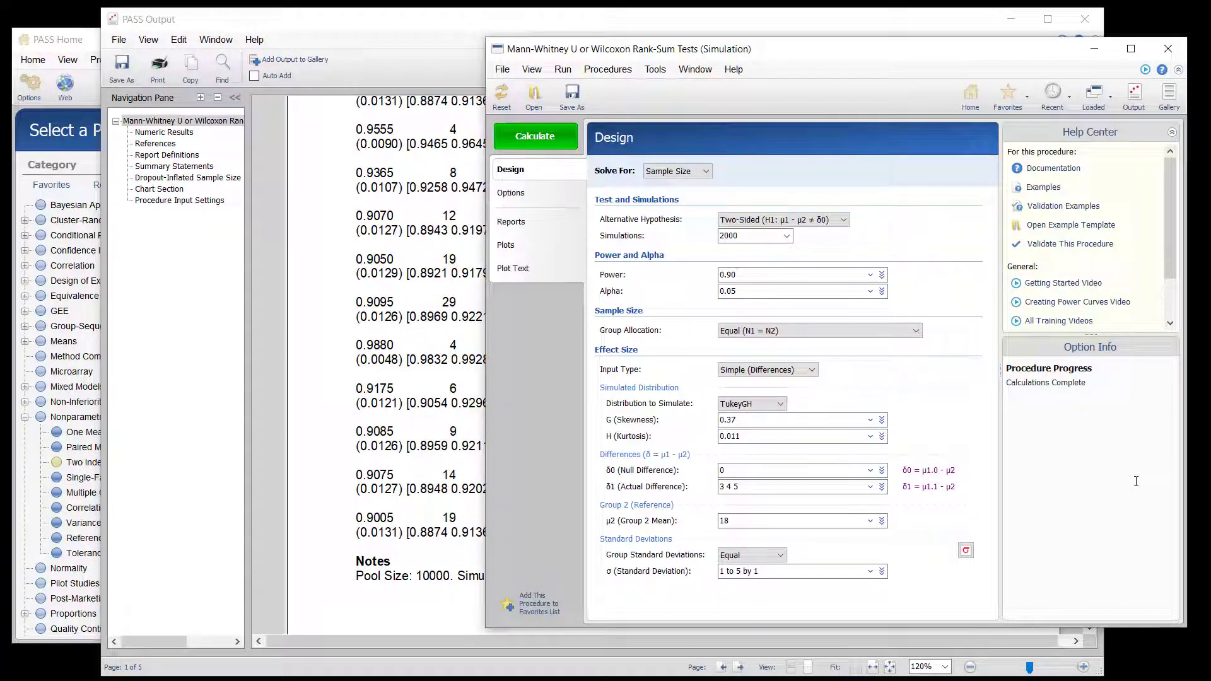
click(685, 172)
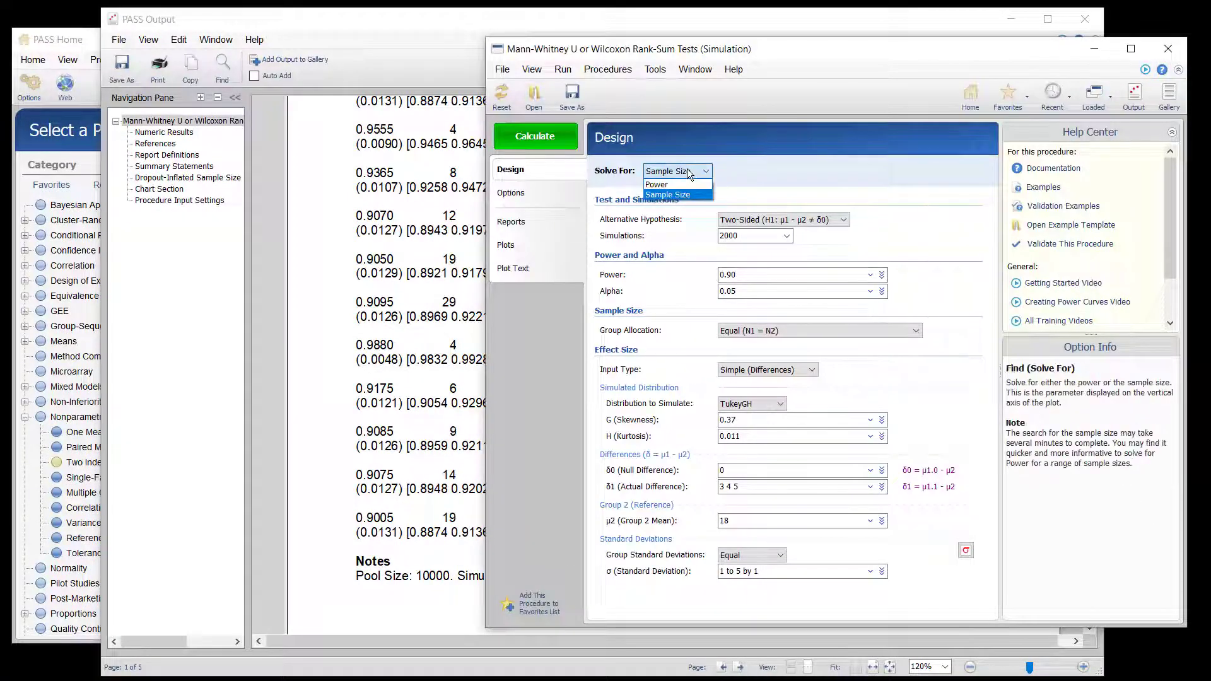
click(657, 184)
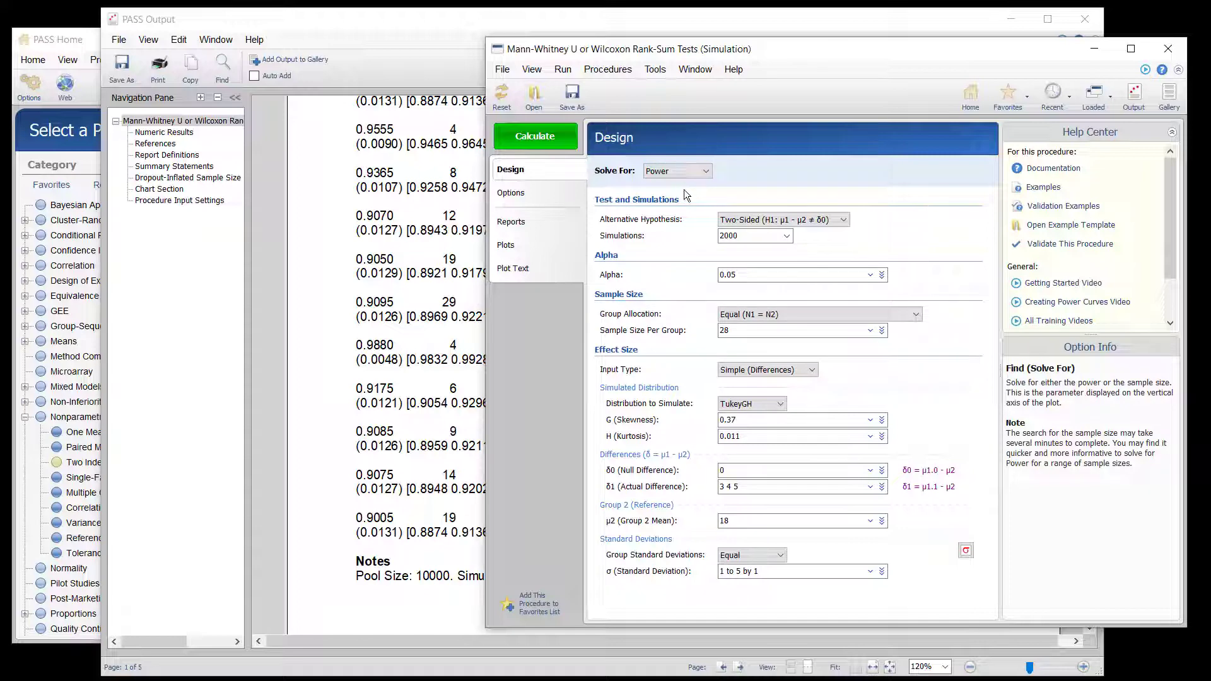
click(736, 328)
text(2)
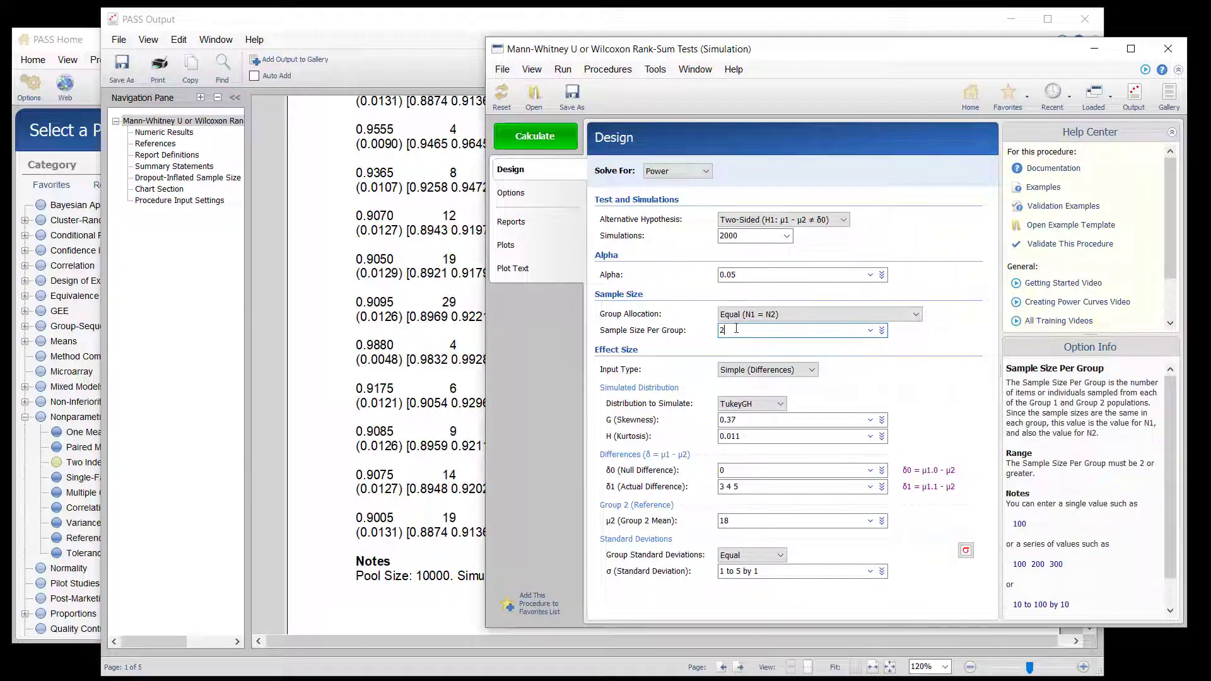
text(9)
click(758, 406)
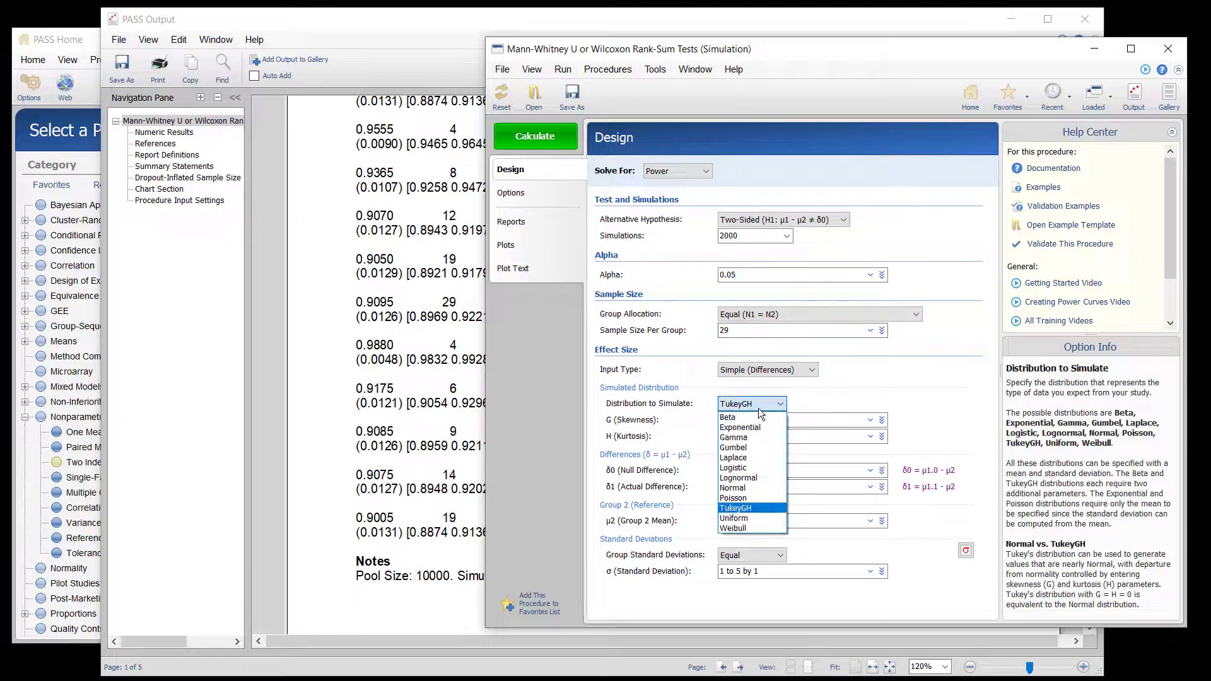
click(755, 487)
click(755, 453)
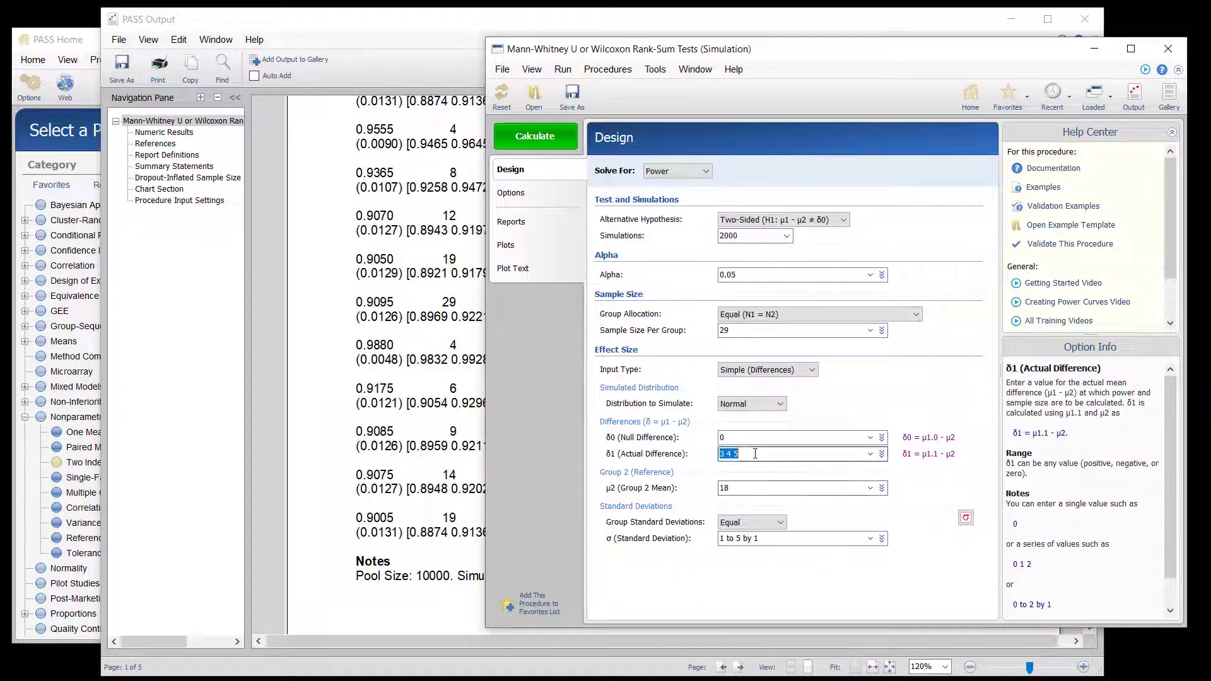
text(4)
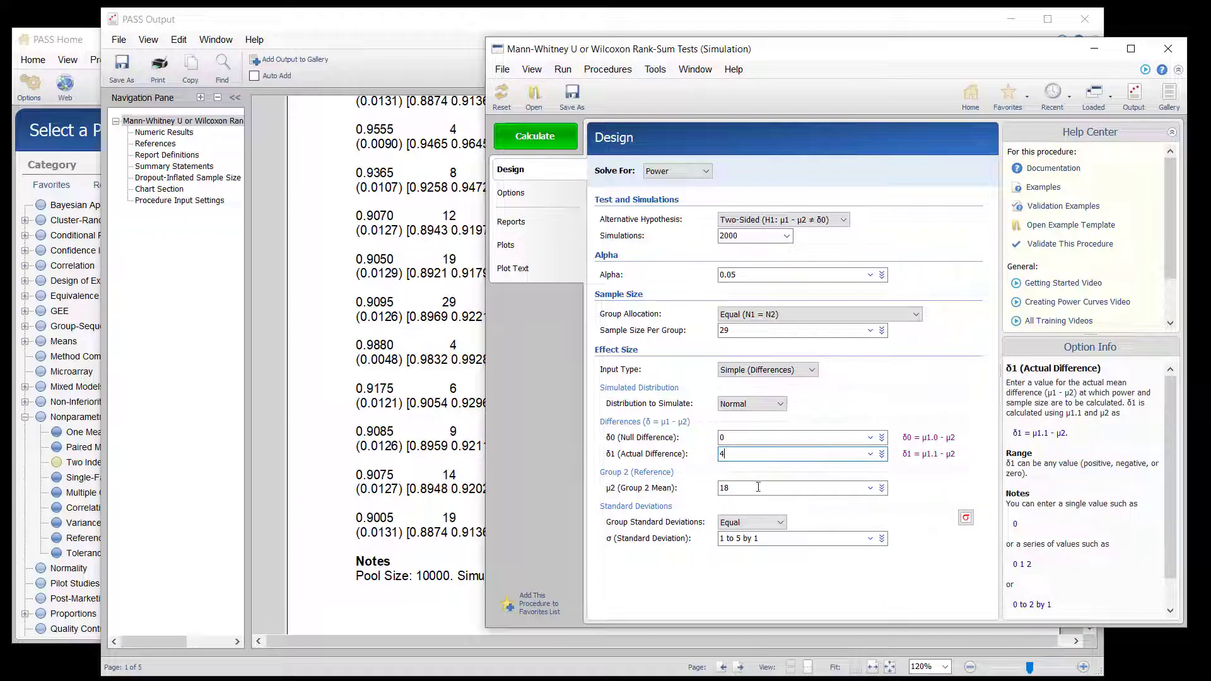
click(769, 538)
text(5)
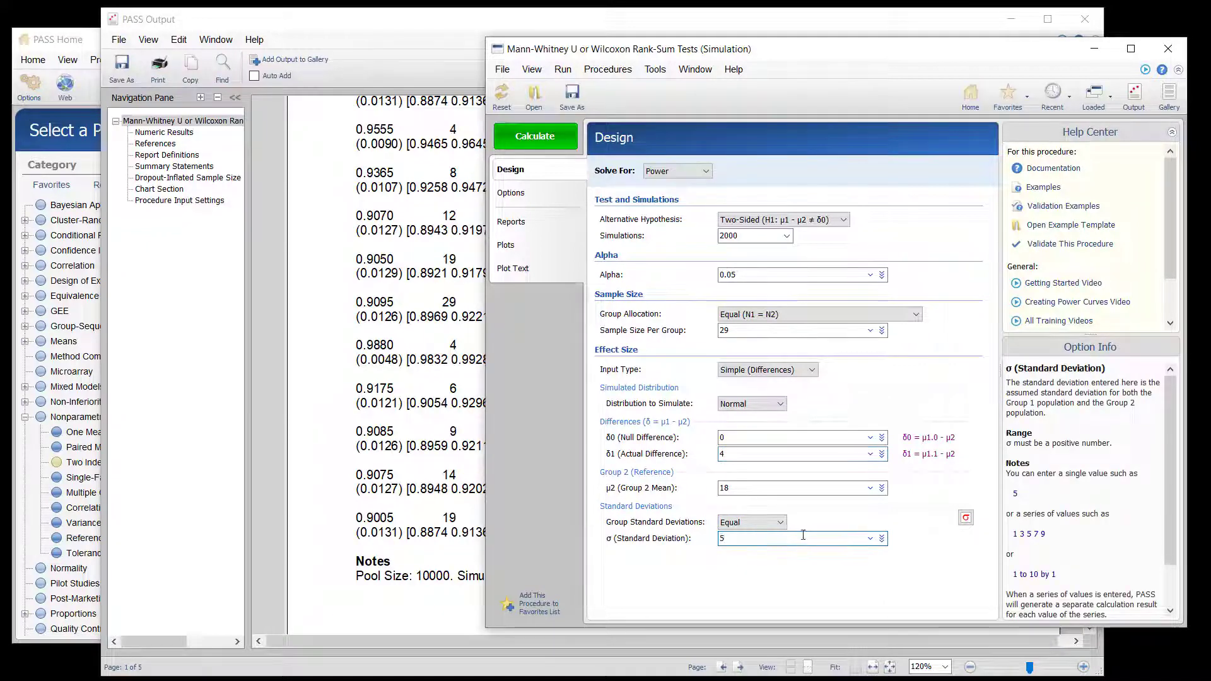
- Run the power simulation, giving power 0.8305 with N 58 and actual alpha 0.046
click(550, 137)
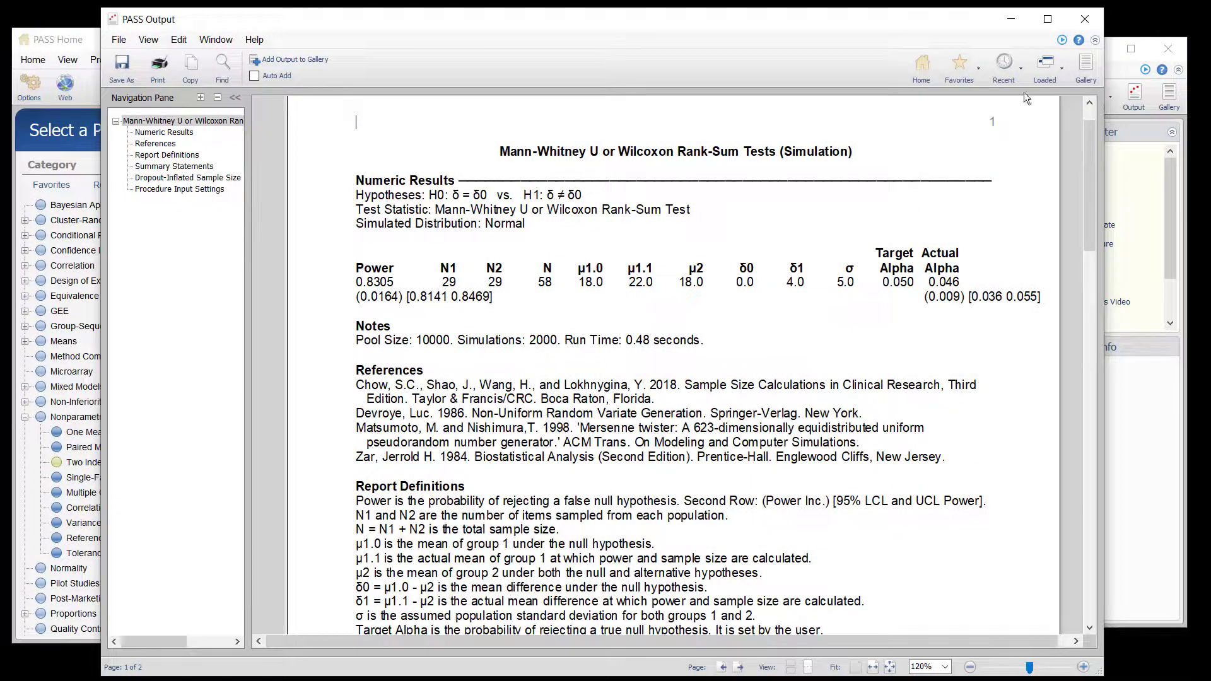
- Close the output and Mann-Whitney windows and open Tests for Two Means (Simulation)
click(1078, 24)
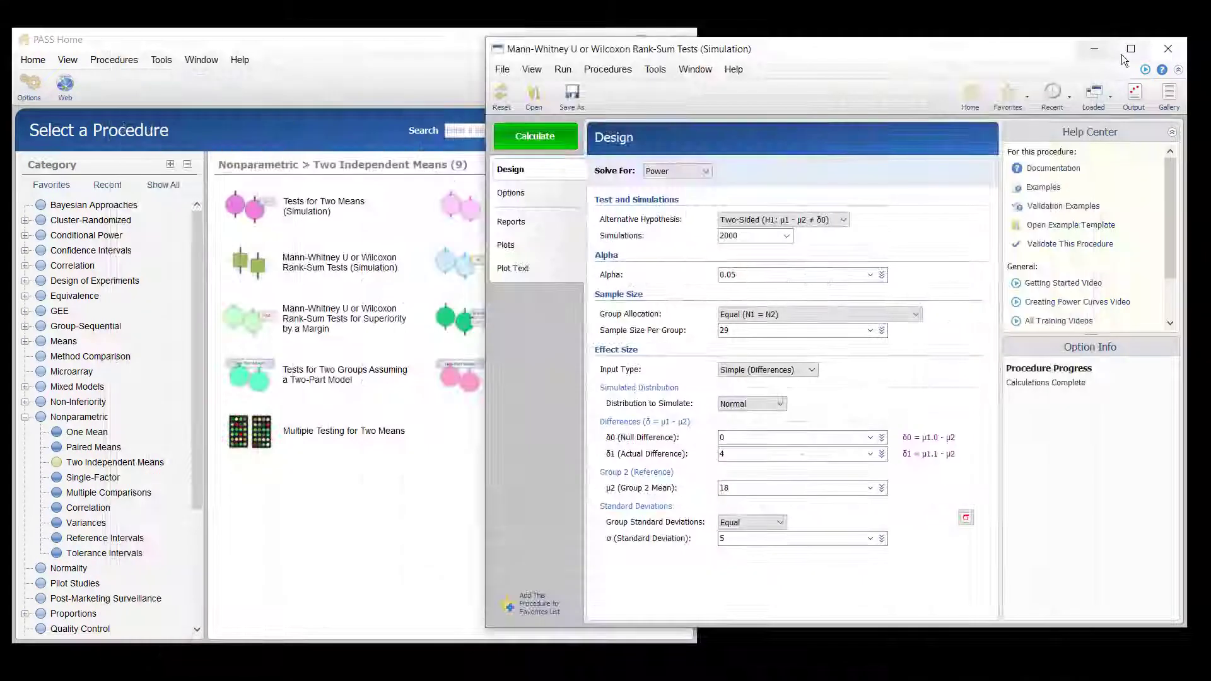
click(1166, 49)
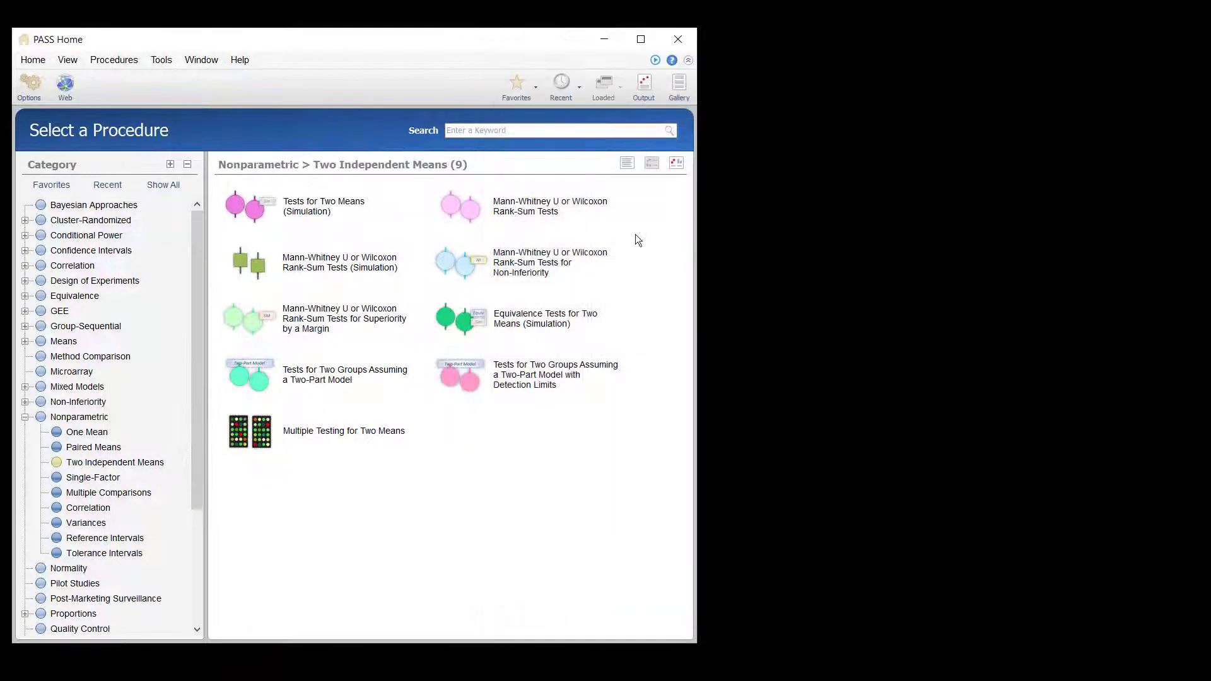
click(304, 207)
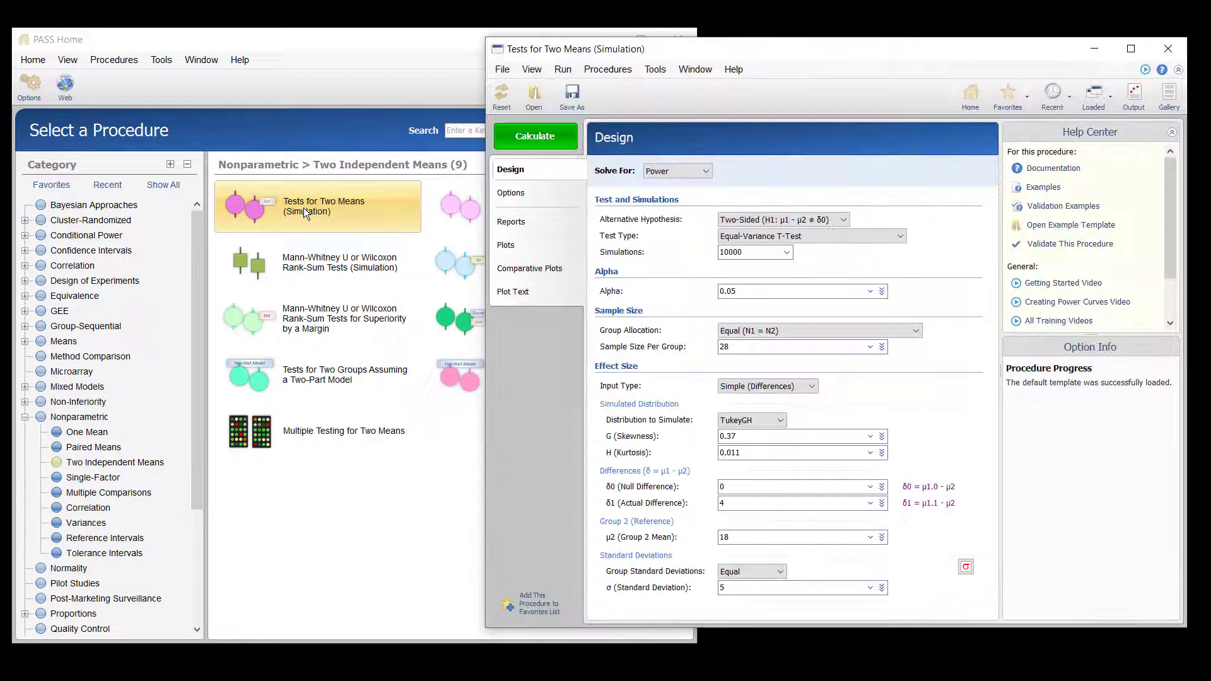
- Keep the Equal-Variance T-Test and set the sample size per group to 29
click(777, 236)
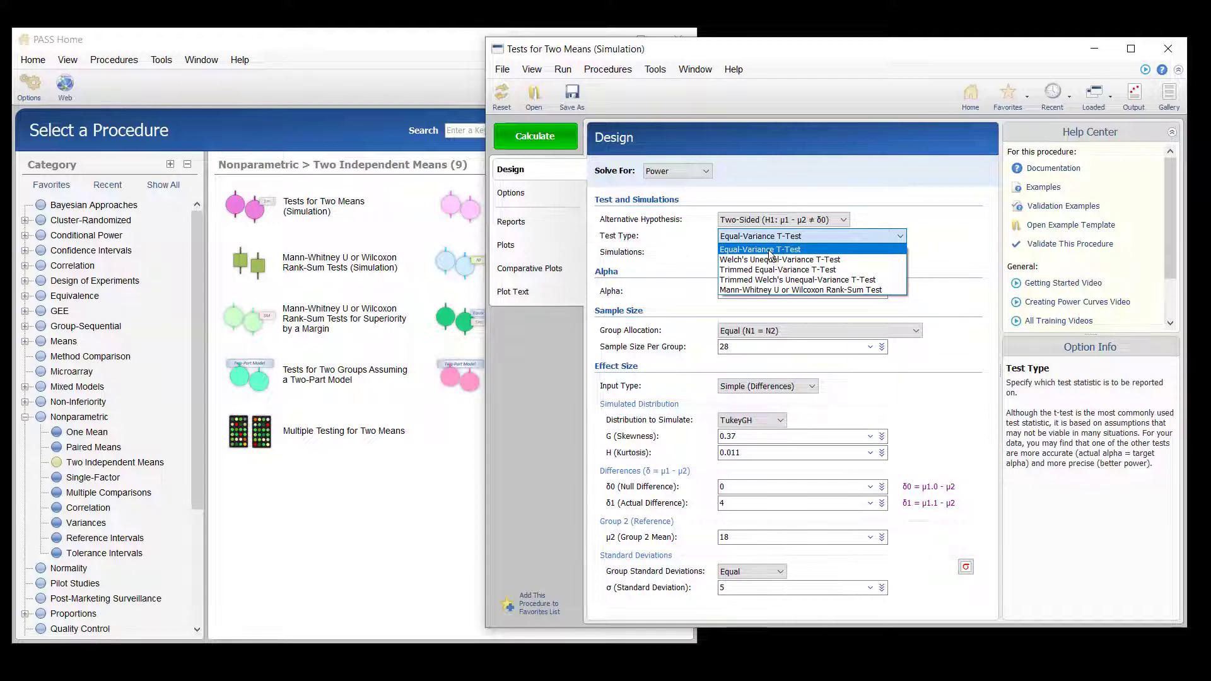
click(768, 250)
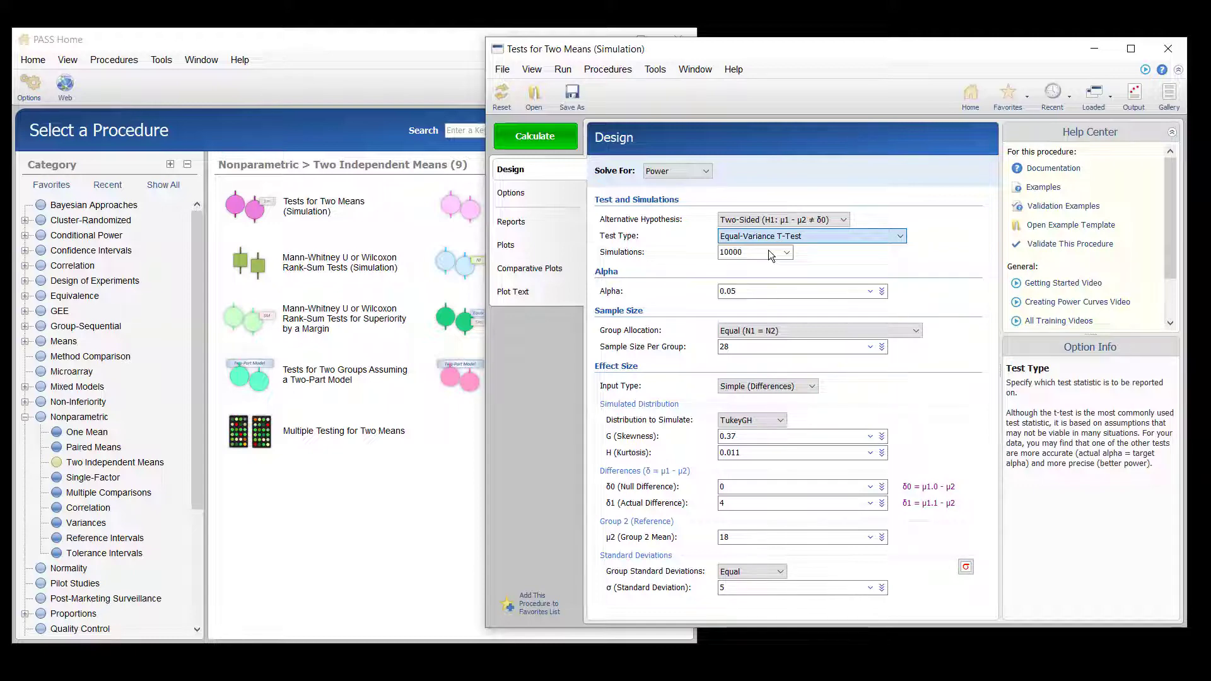
click(734, 348)
text(29)
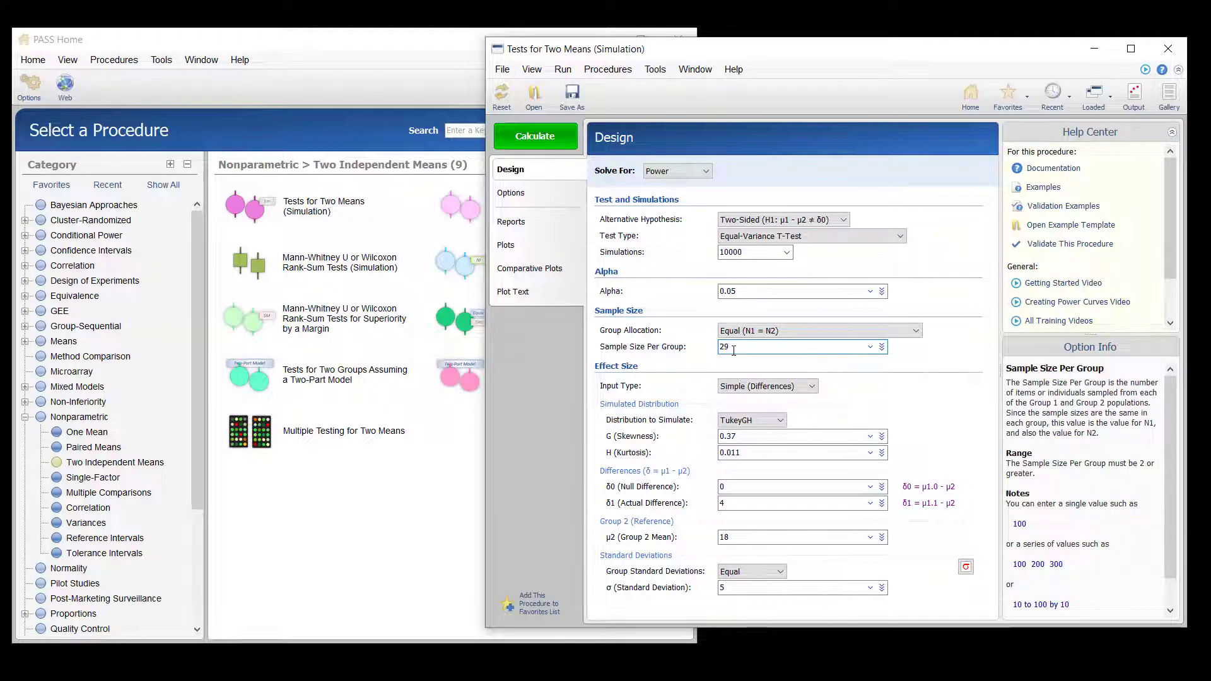
- Run the t-test power simulation of 10000 iterations at 29 per group under TukeyGH
click(542, 137)
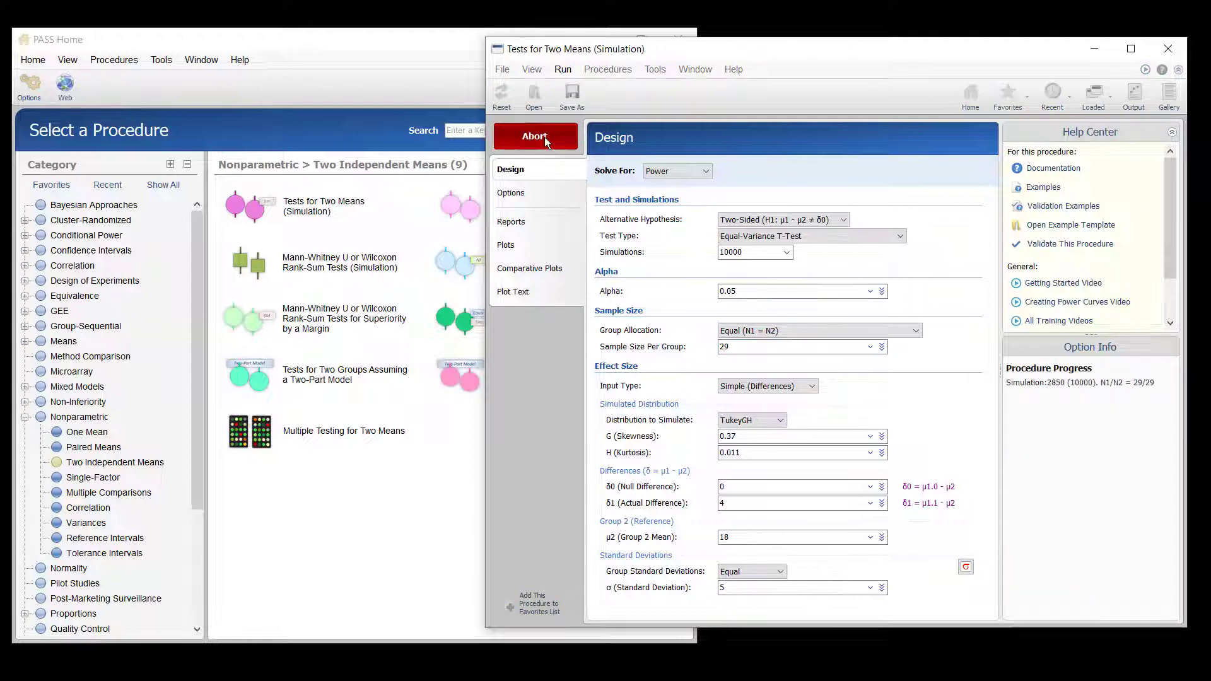